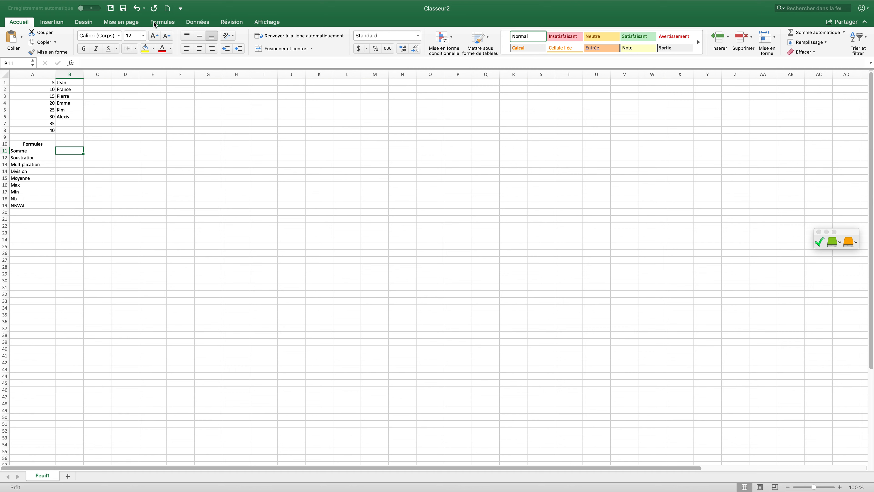
Sum the numbers in A1:A8 with an automatic SOMME formula in B11, beside the Somme label.
left_click(170, 23)
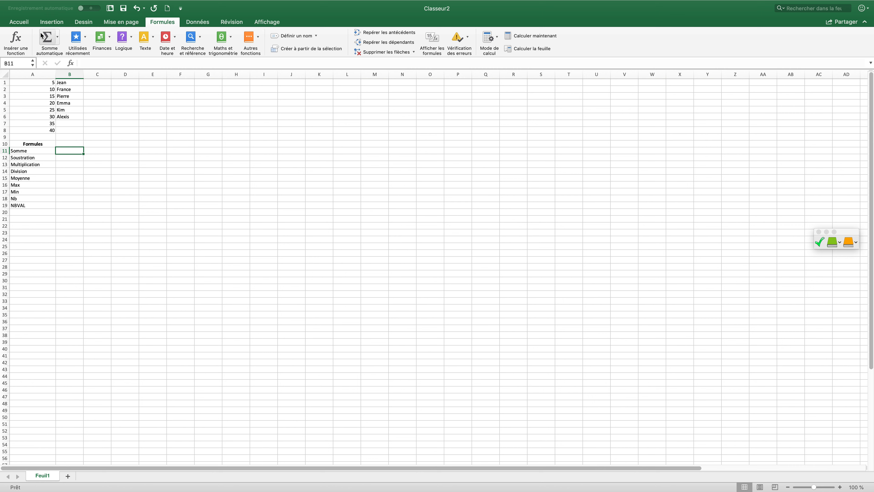
left_click(52, 39)
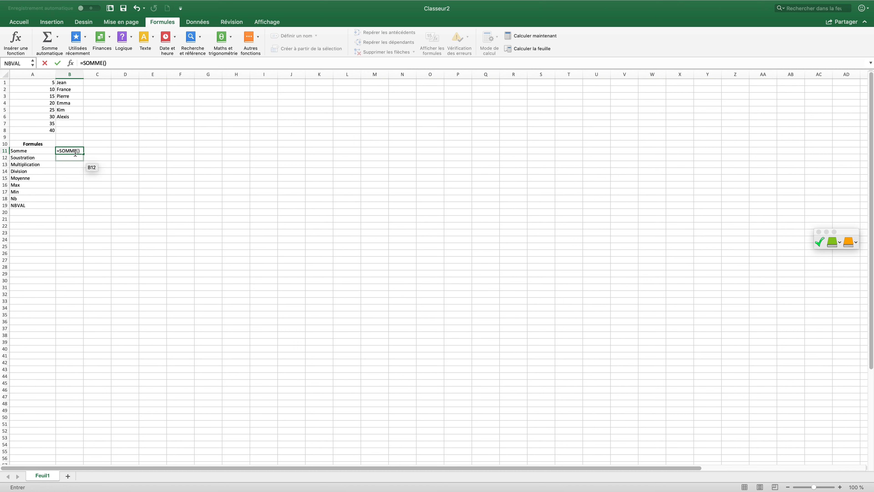
left_click(42, 81)
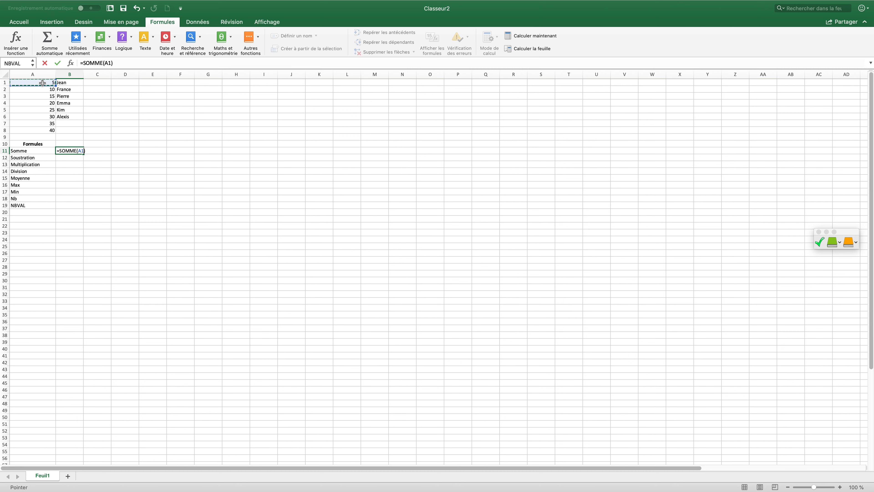
left_click(111, 63)
type(":")
left_click(47, 131)
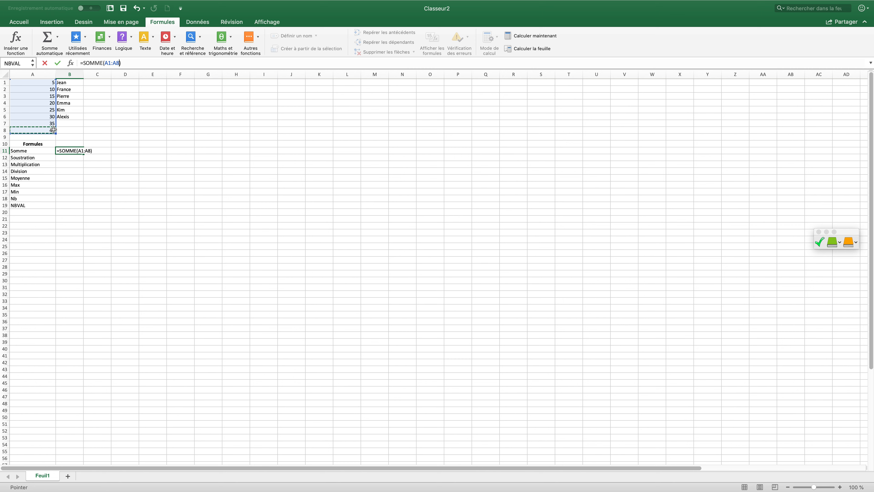
key("Return")
left_click(70, 150)
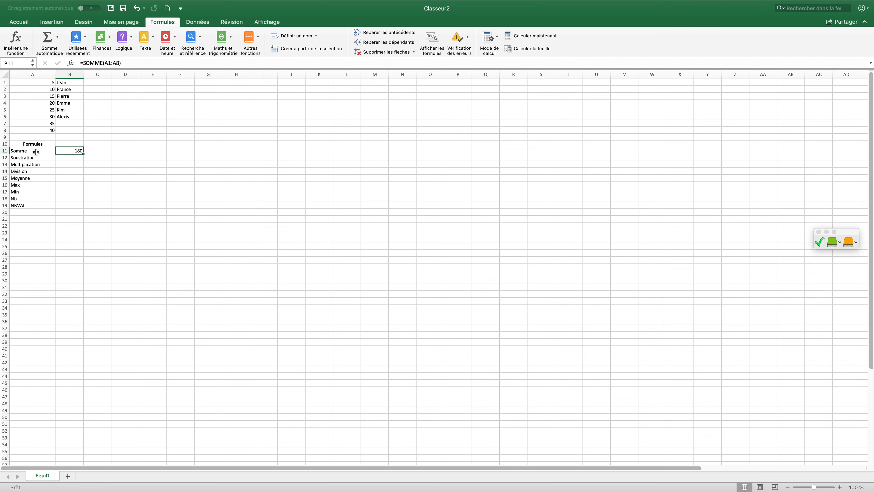
Change the value in cell A3 to 12 and check the sum in B11.
left_click(37, 96)
type("12")
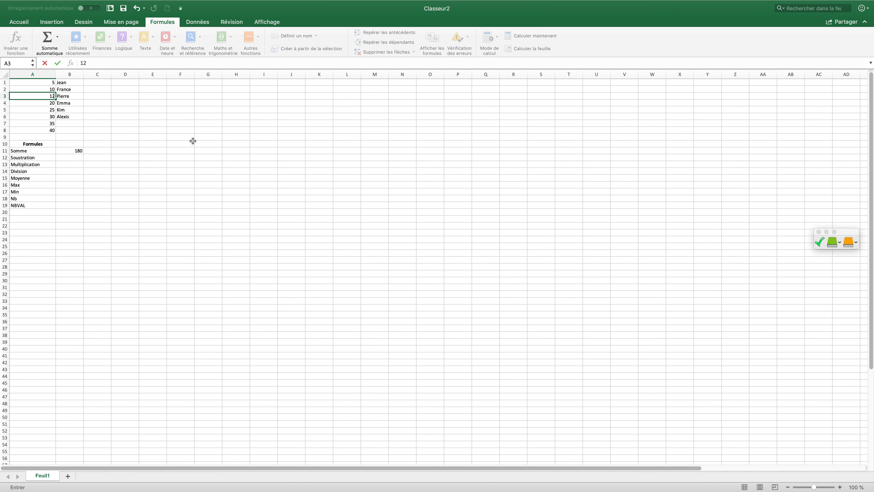
key("Return")
left_click(79, 151)
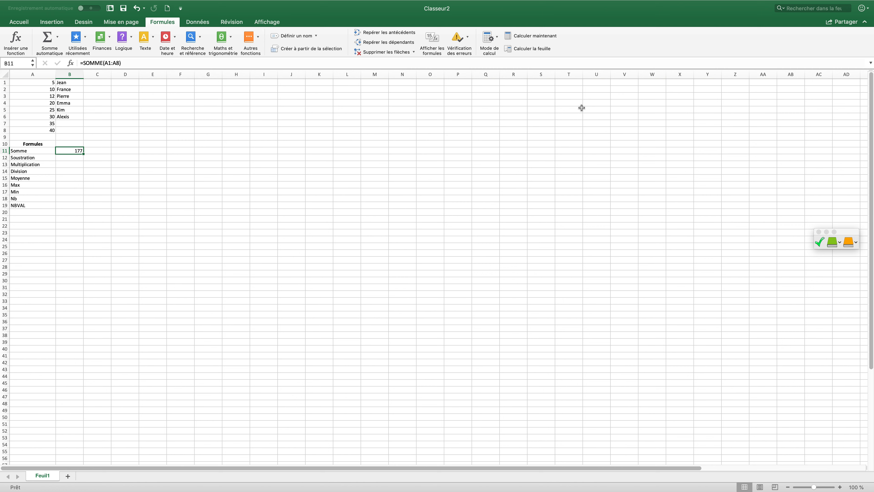
Enter the subtraction formula =A8-A6 in cell B12.
left_click(73, 159)
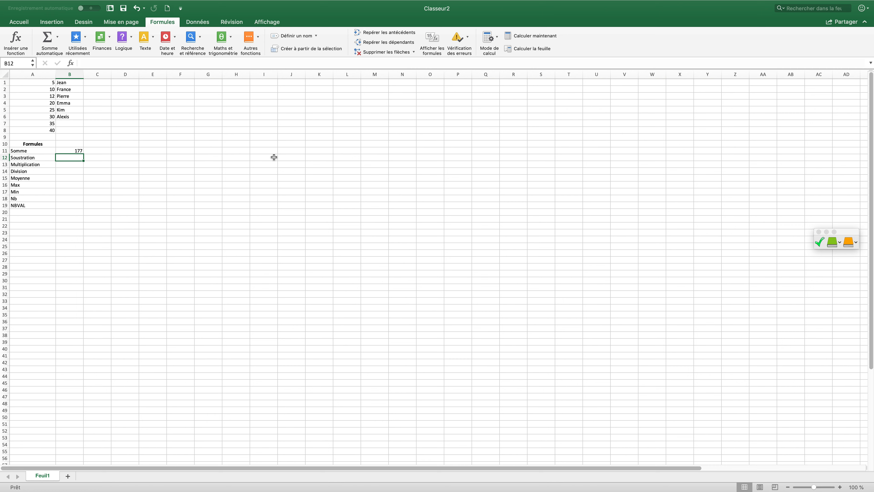
type("=")
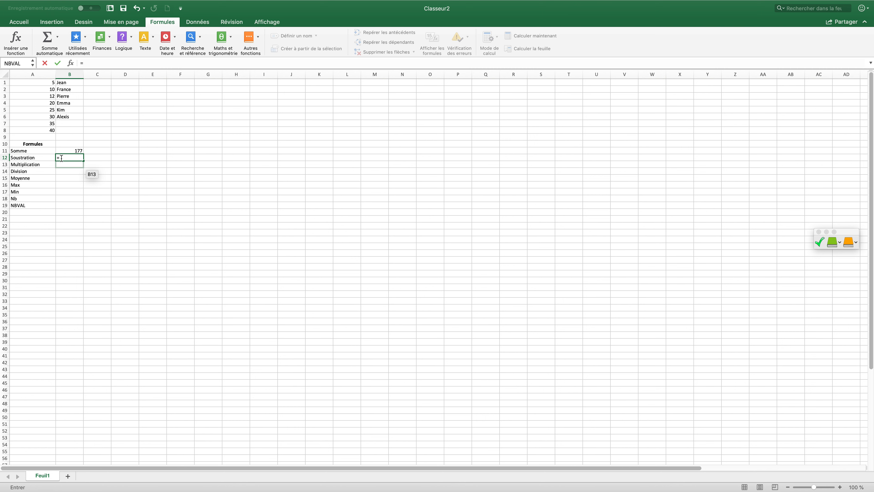
left_click(44, 130)
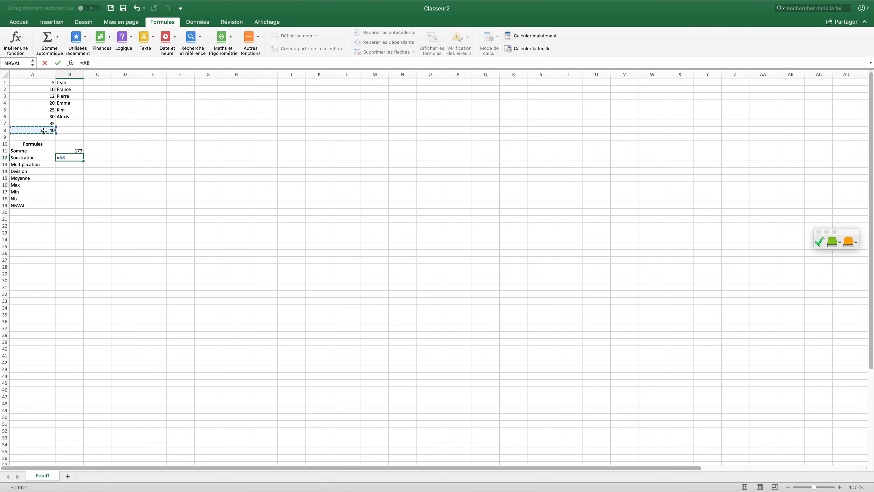
type("-")
left_click(44, 117)
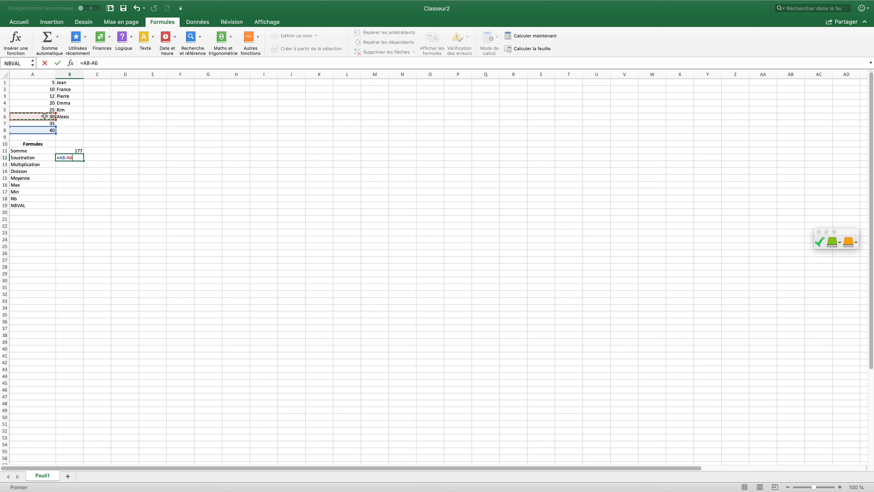
key("Return")
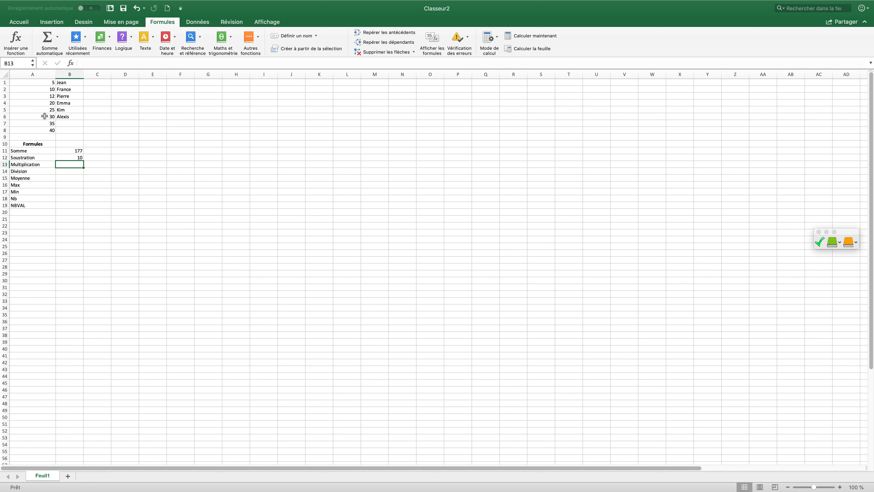
left_click(75, 157)
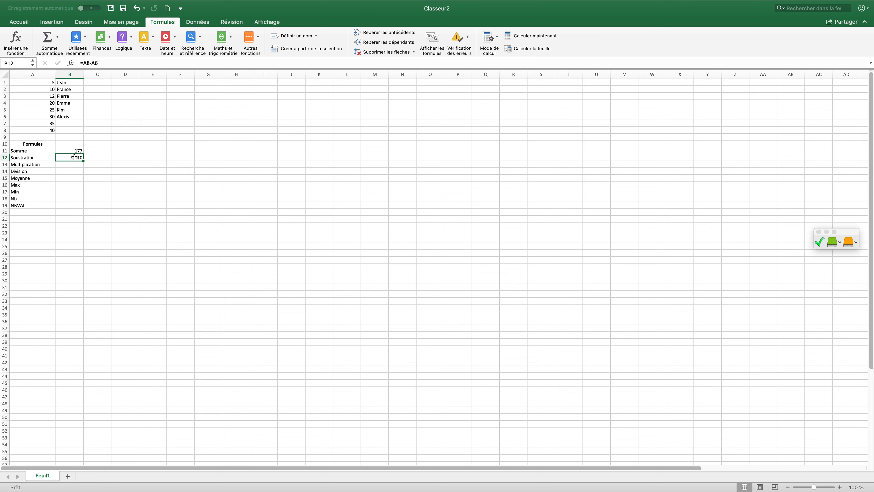
Enter the multiplication formula =A4*A1 in cell B13.
left_click(67, 165)
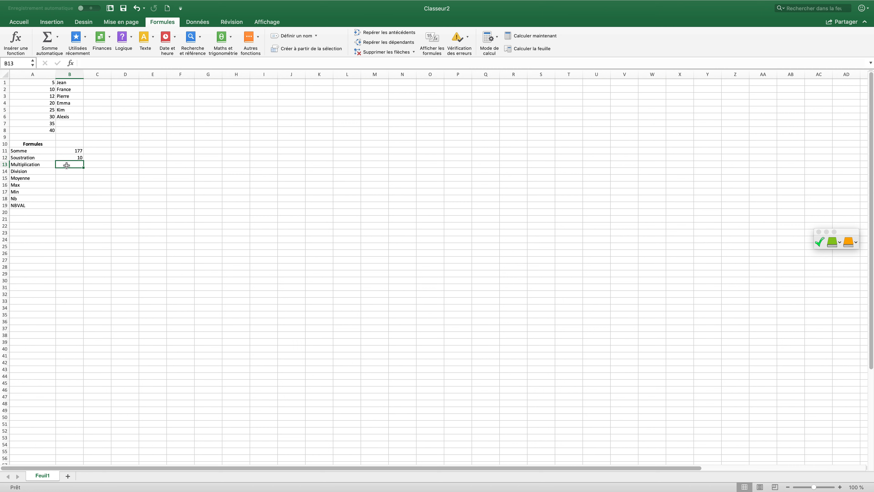
type("=")
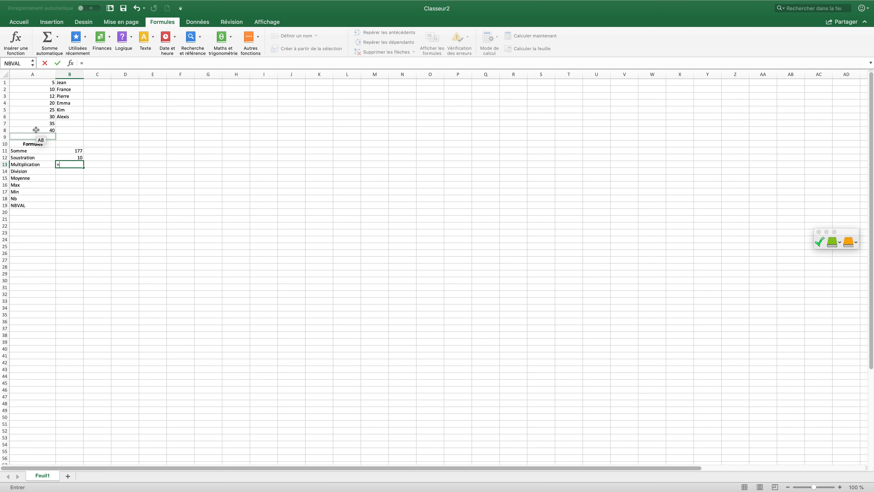
left_click(41, 102)
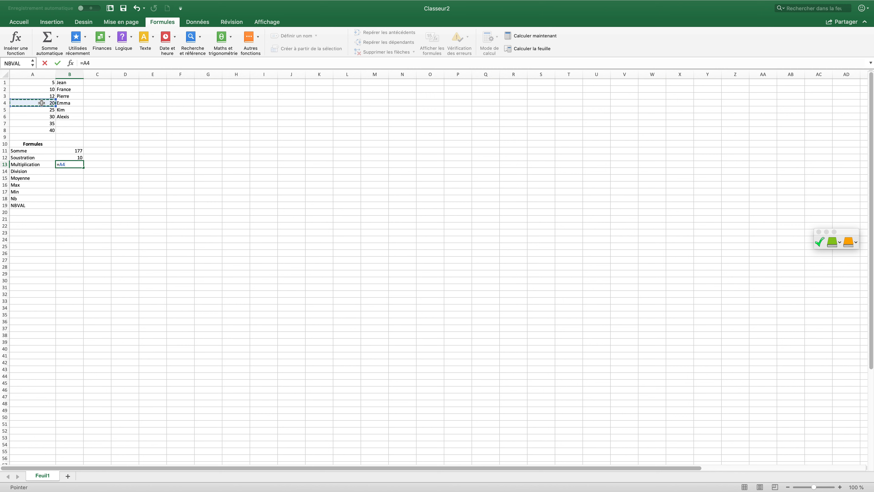
type("*")
left_click(50, 83)
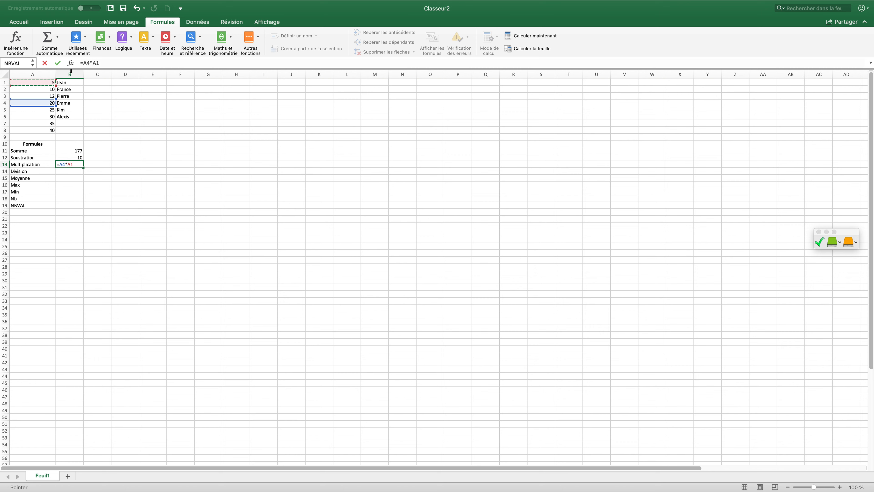
key("Return")
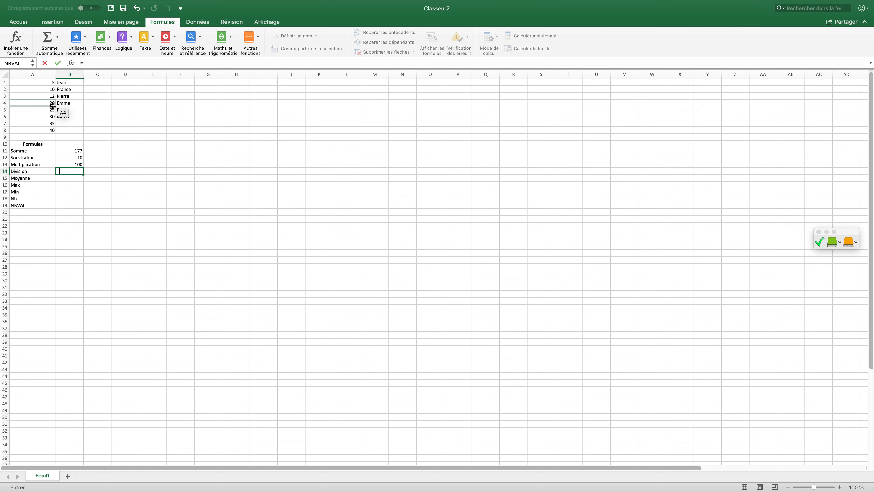
Enter the division formula =A4/A2 in cell B14.
left_click(41, 105)
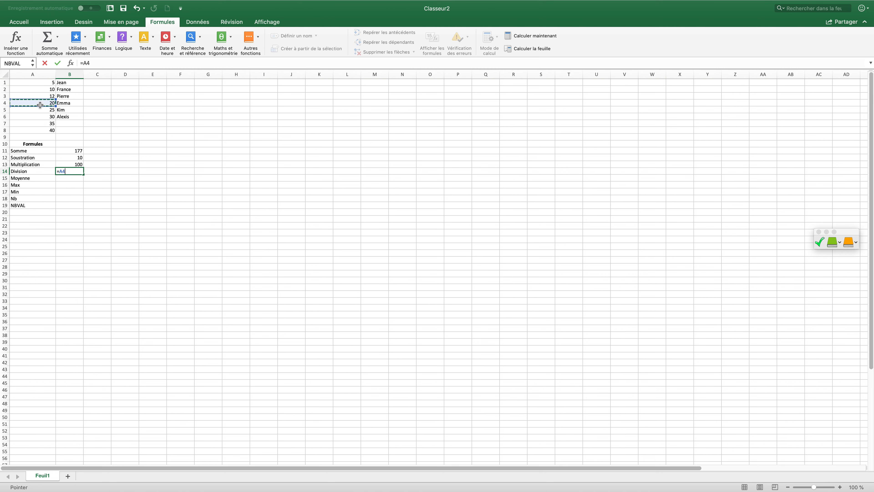
type("/")
left_click(45, 90)
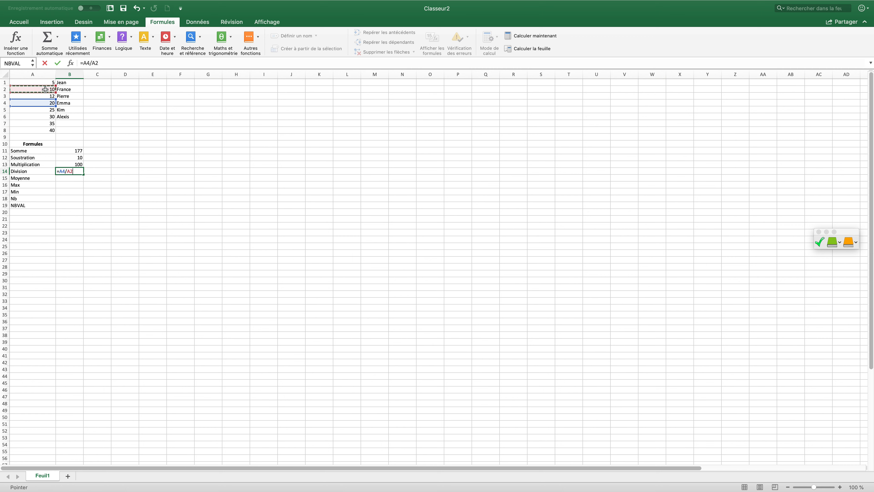
key("Return")
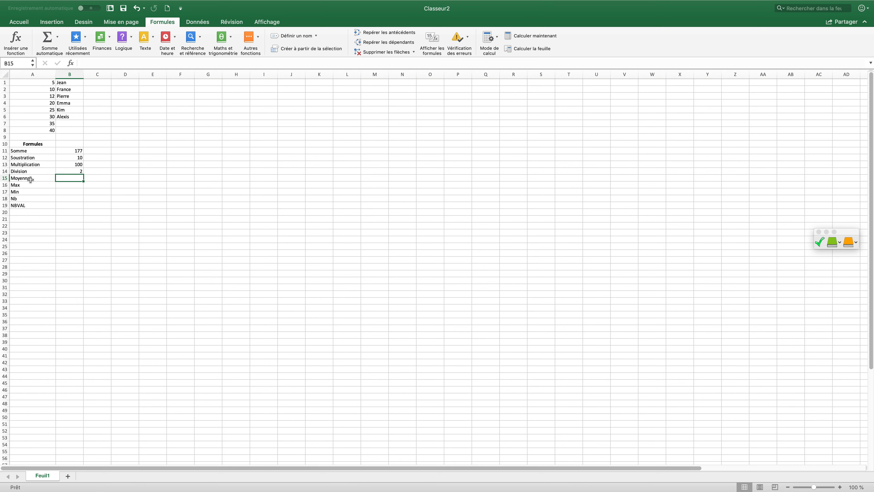
Calculate the average of A1:A8 in cell B15 with the built-in Moyenne function, replacing the suggested range.
left_click(59, 38)
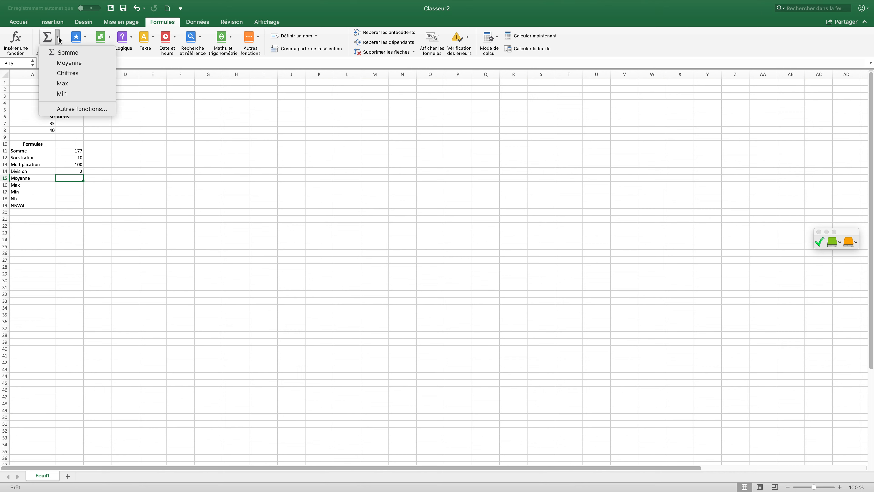
left_click(68, 64)
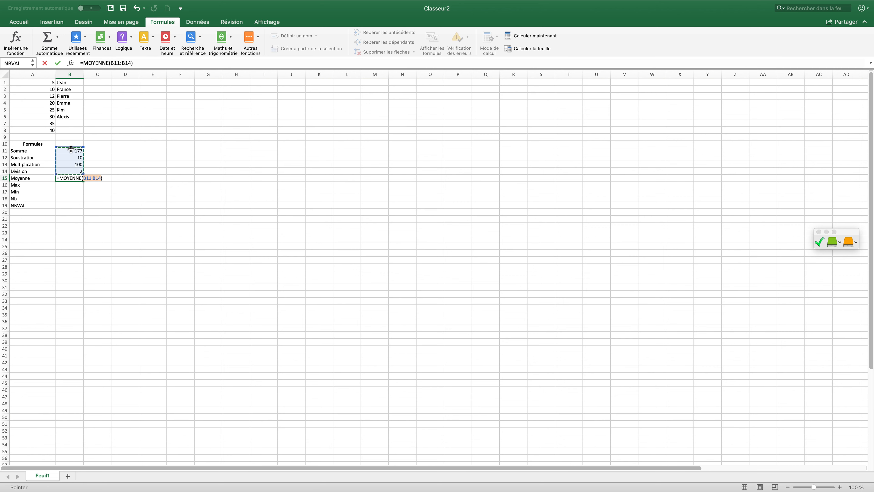
left_click(45, 82)
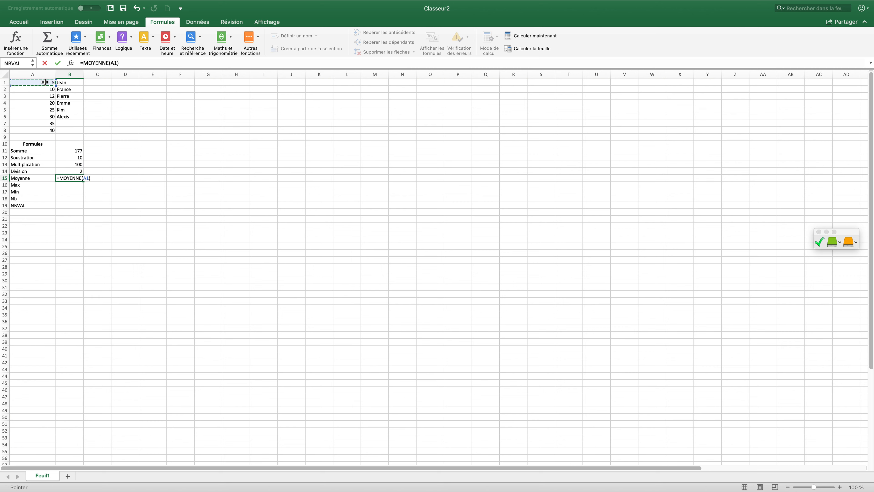
type(":")
left_click(46, 129)
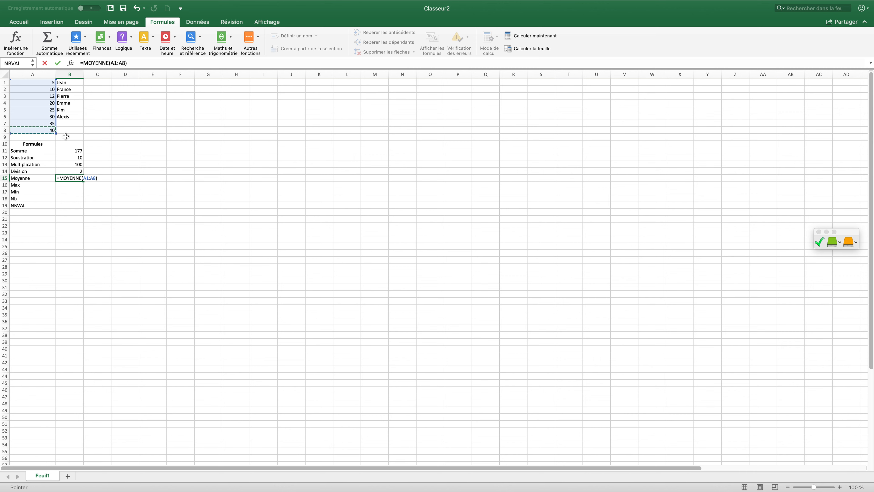
key("Return")
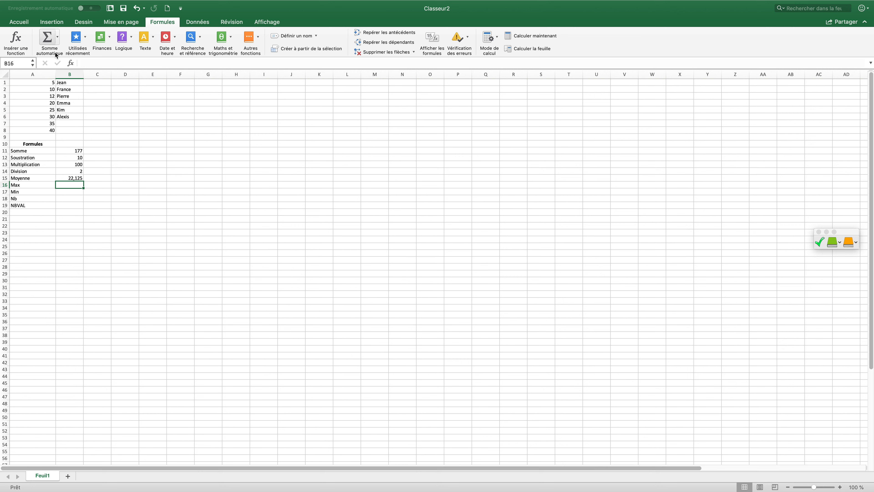
Find the maximum of A1:A8 in cell B16 with the built-in Max function, replacing the suggested range.
left_click(58, 42)
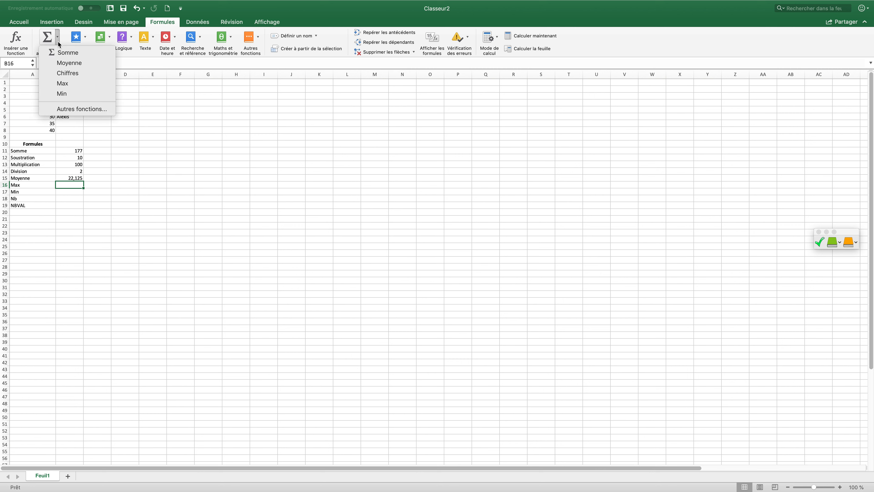
left_click(77, 84)
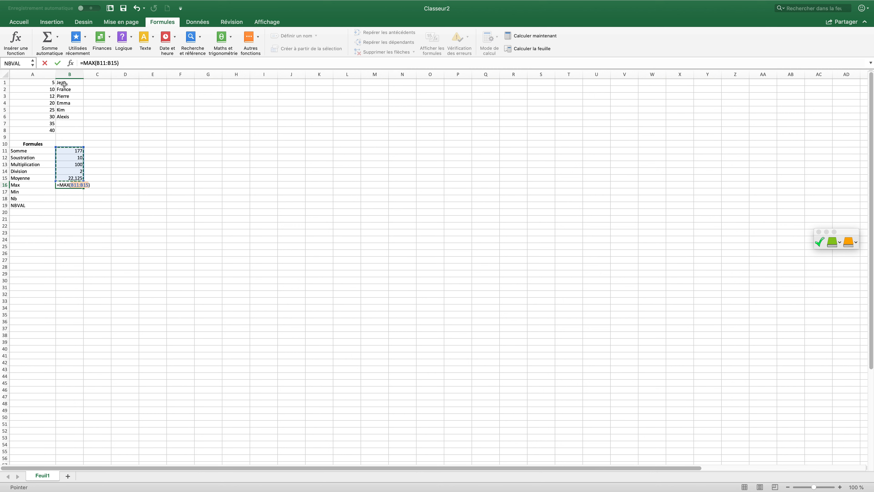
left_click(45, 83)
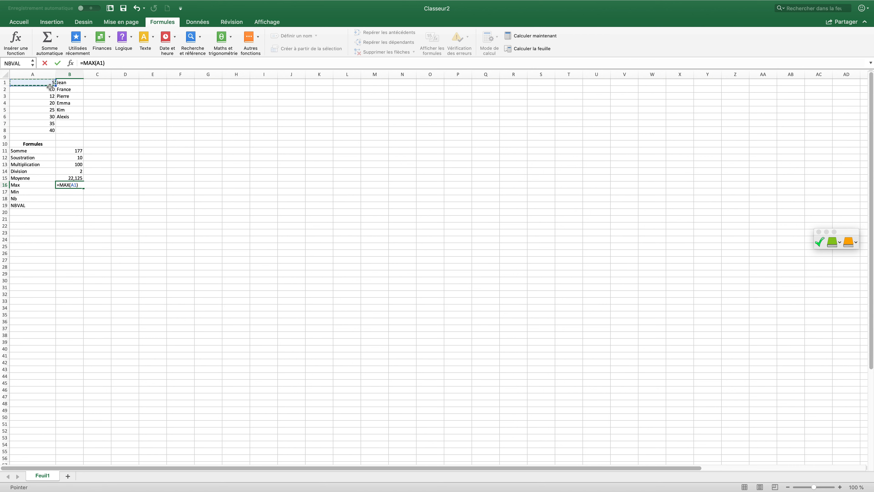
left_click_drag(50, 86, 42, 129)
key("Return")
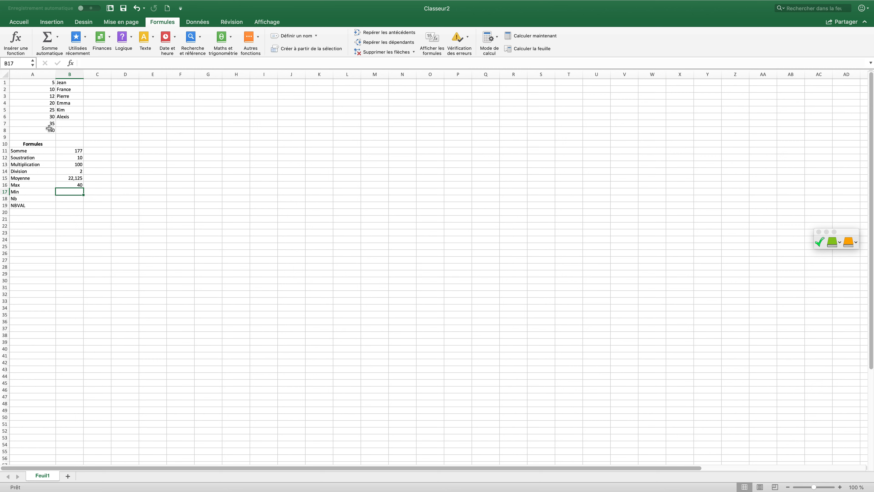
left_click(82, 185)
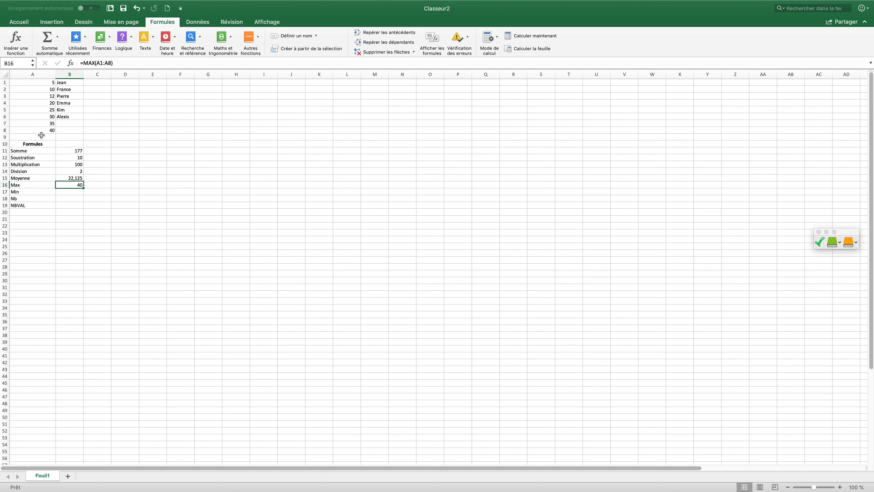
Find the minimum of A1:A8 in cell B17 with the built-in Min function, replacing the suggested range.
left_click(72, 193)
left_click(57, 36)
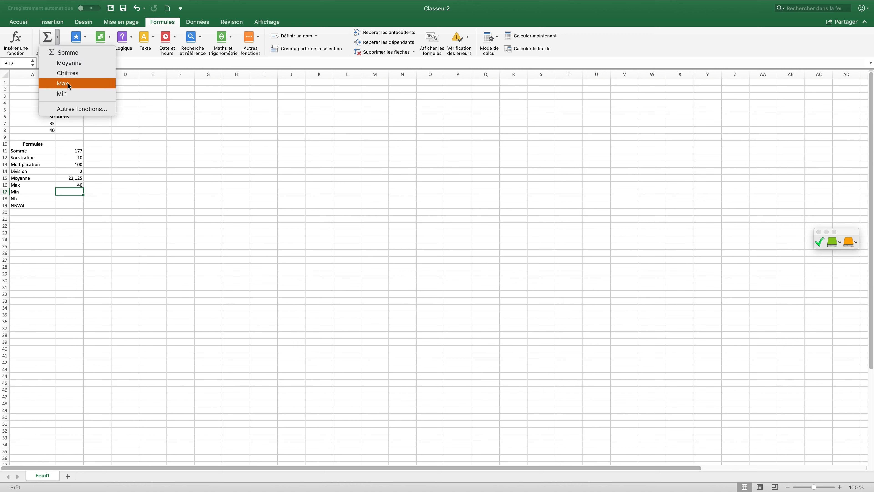
left_click(69, 92)
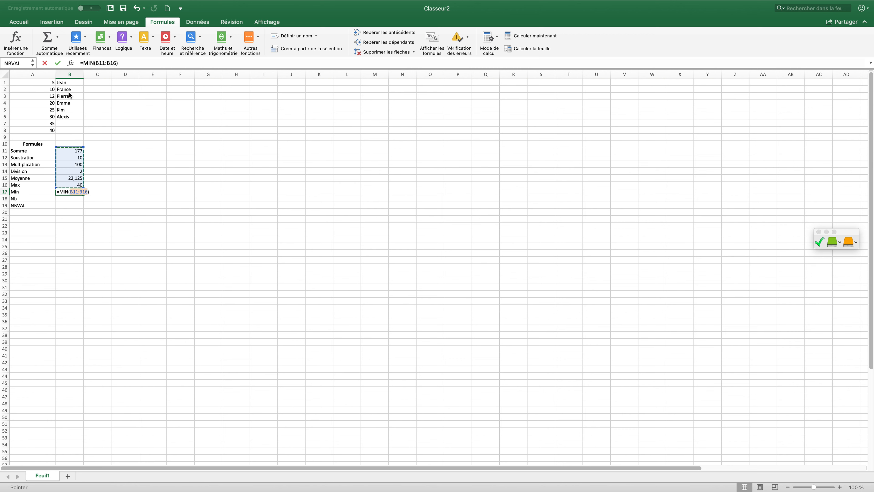
left_click(43, 82)
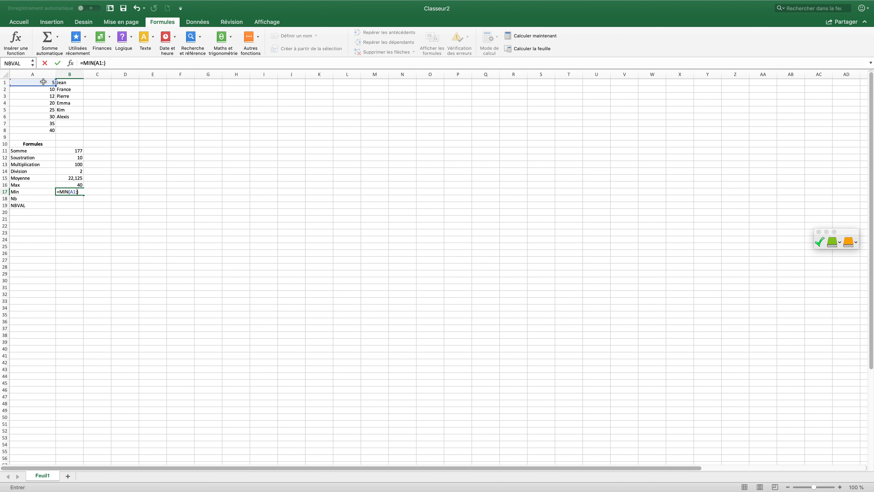
left_click(42, 130, "shift")
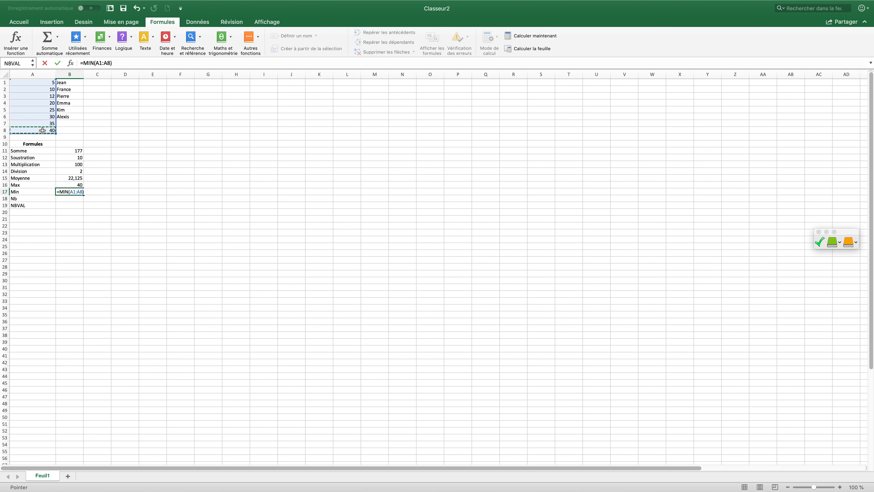
key("Return")
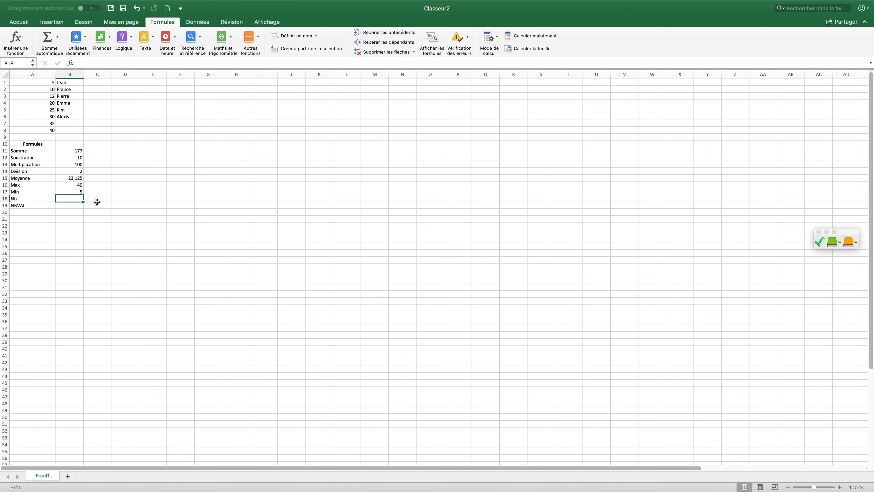
Change the value in cell A1 to 8 and check the Min formula in B17.
left_click(30, 82)
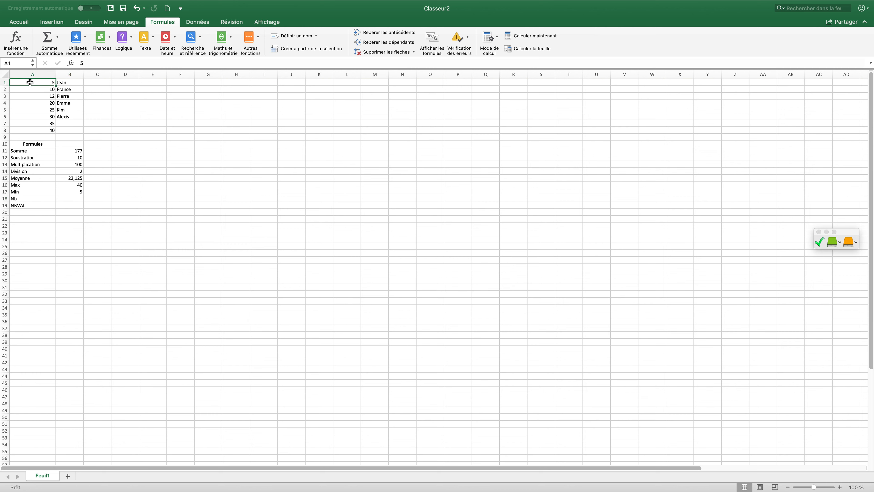
type("8")
left_click(125, 123)
left_click(78, 192)
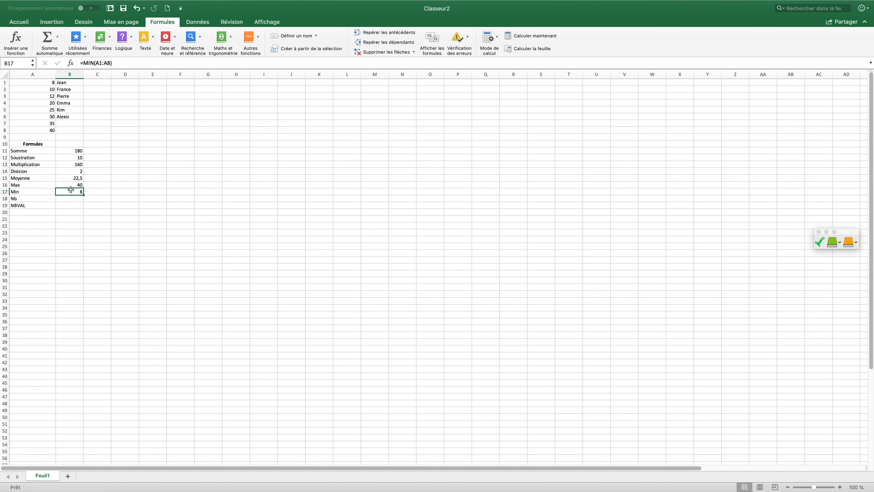
Count the numeric cells in A1:A8 with an NB formula in cell B18.
left_click(75, 198)
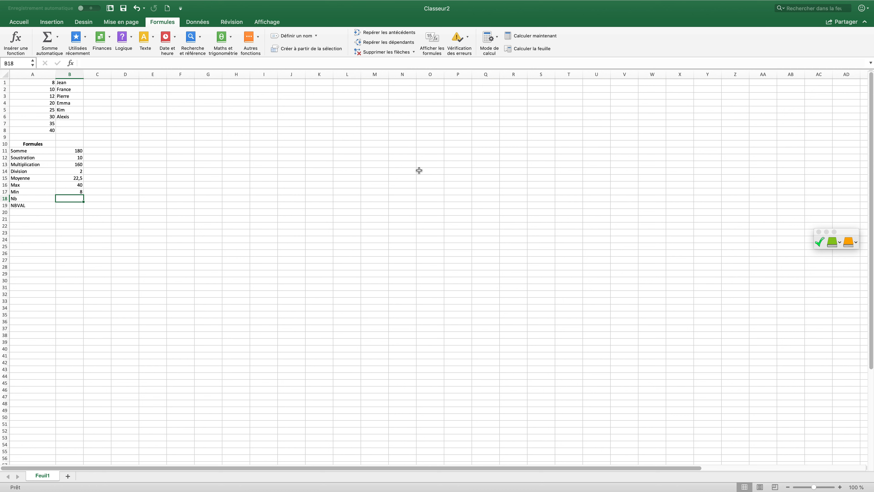
type("=")
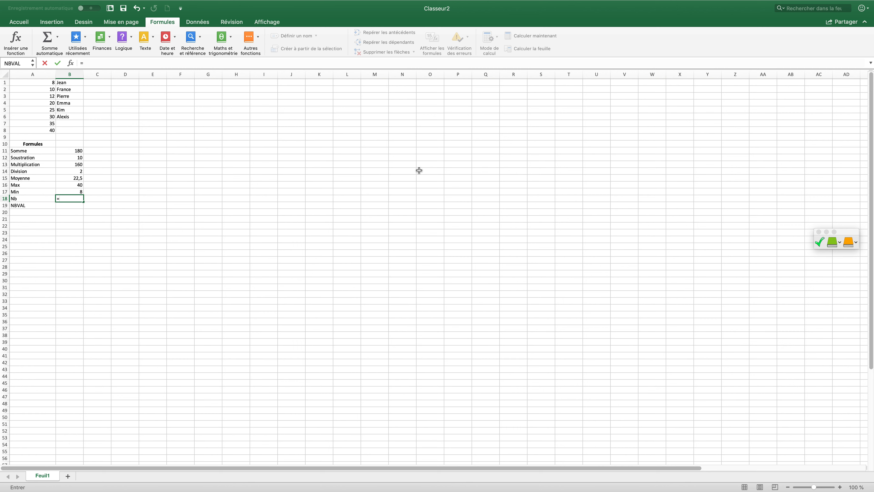
type("nb")
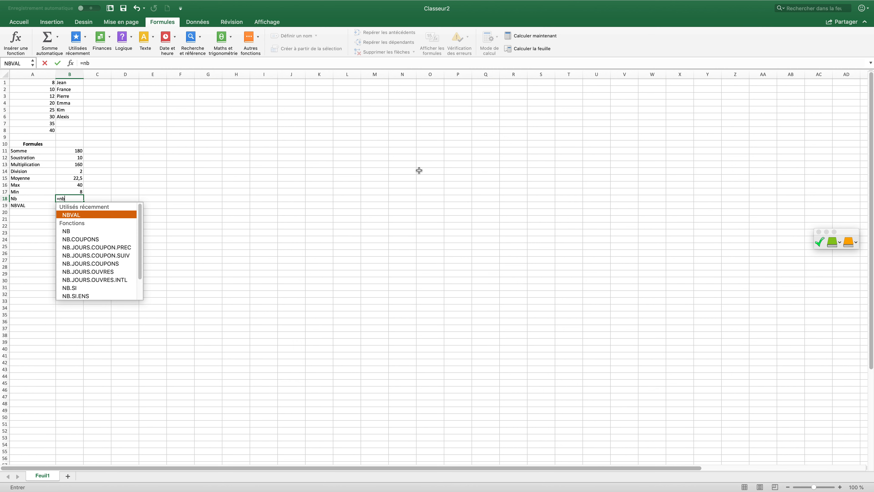
type("(")
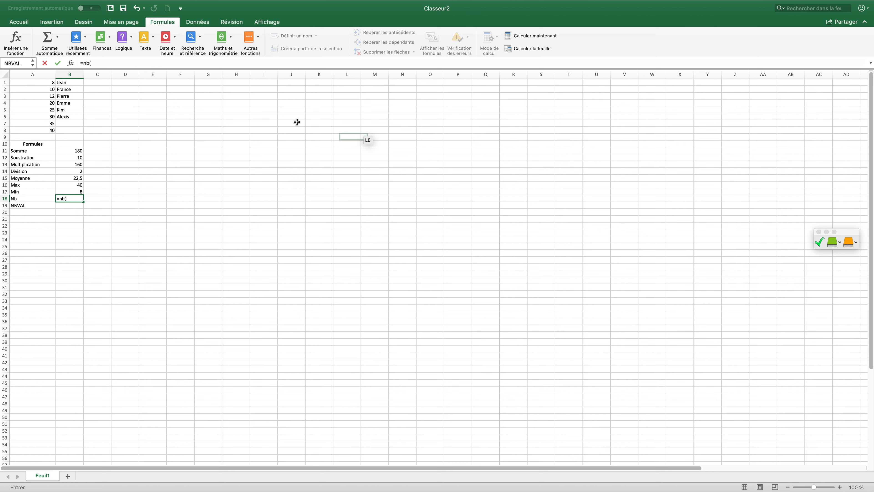
left_click(45, 82)
type(":")
left_click(34, 129)
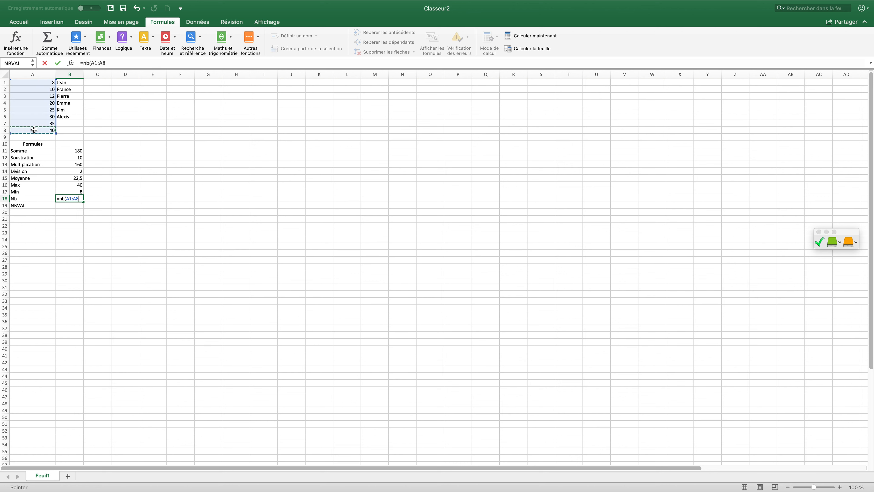
key("Return")
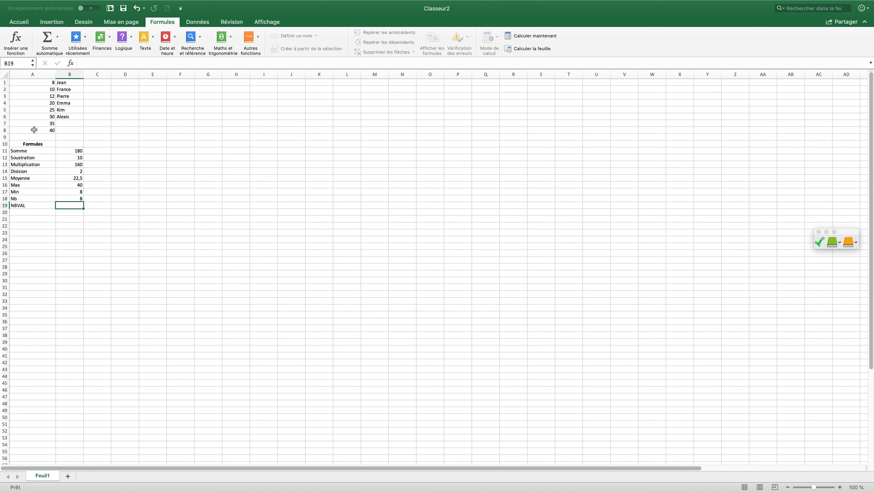
left_click(72, 199)
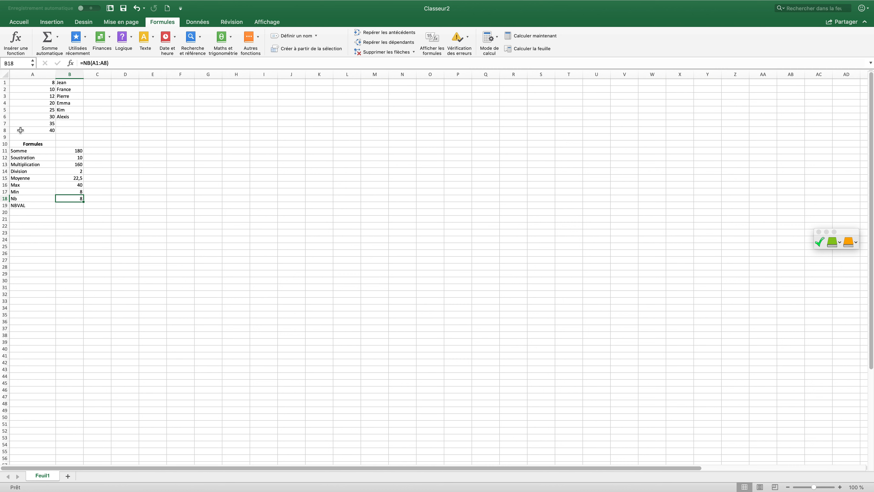
Count the non-empty cells in B1:B8 with the formula =NBVAL(B1:B8) in cell B19.
left_click(30, 208)
left_click(69, 207)
type("=")
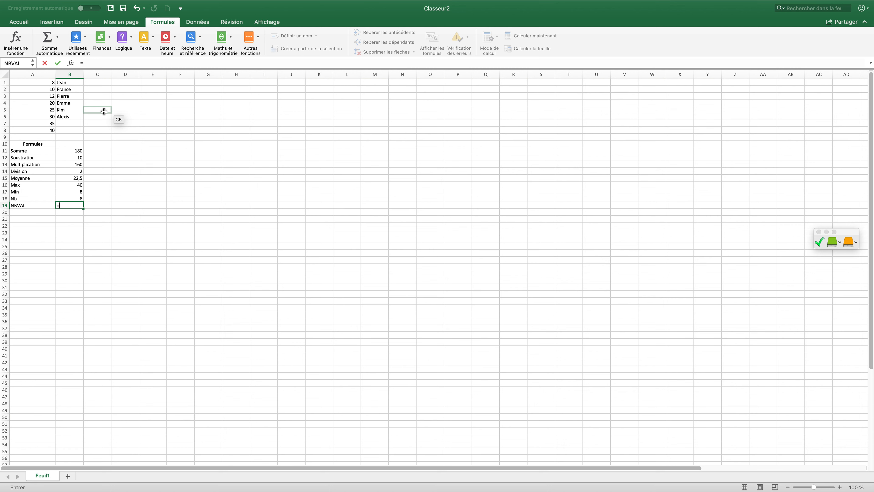
type("nb")
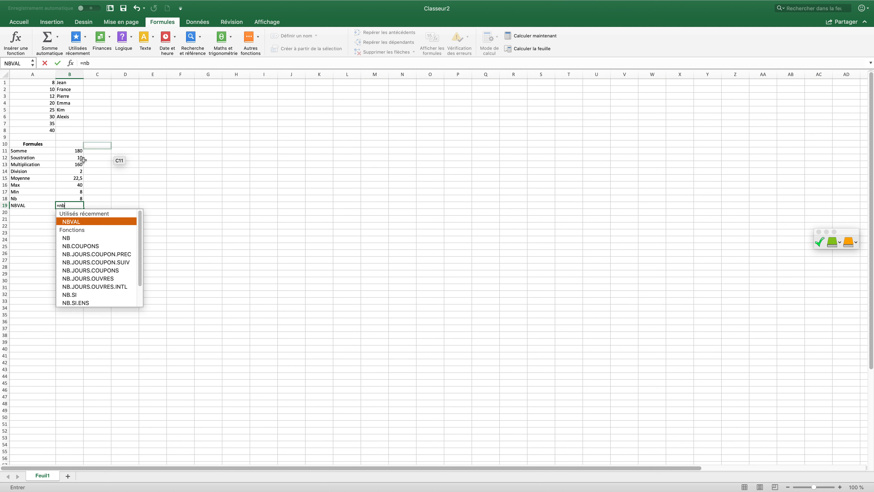
double_click(92, 222)
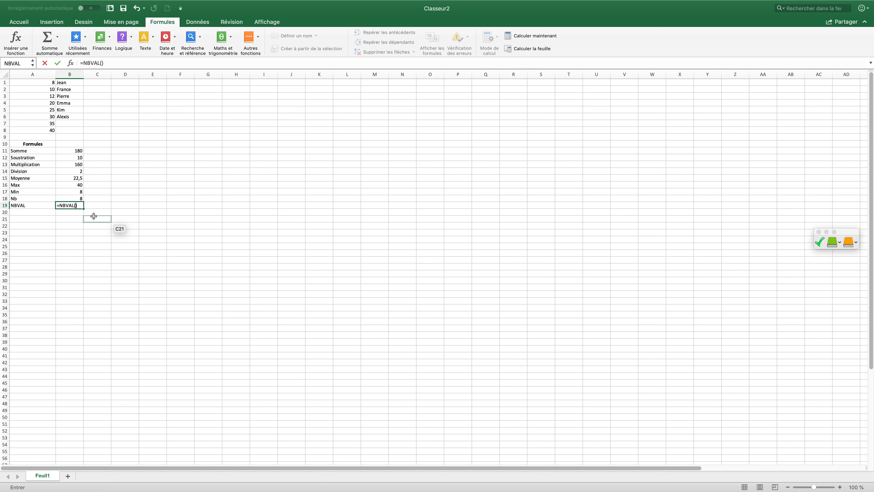
left_click(72, 81)
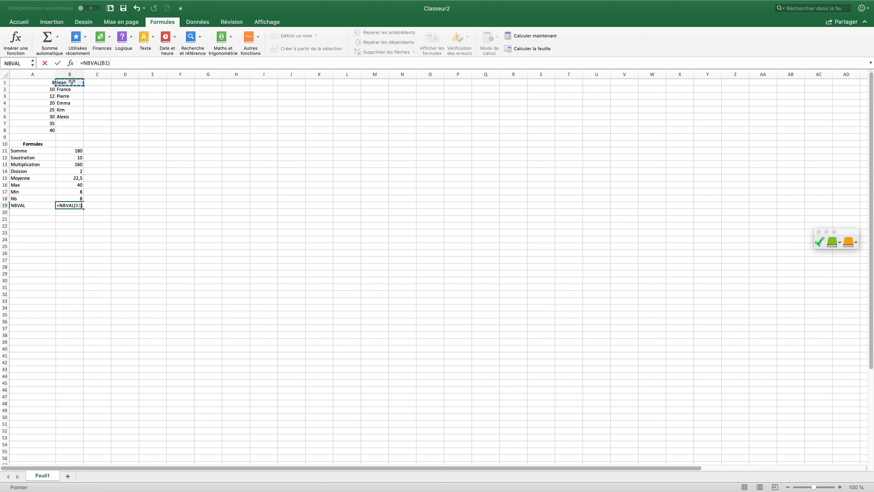
type(":")
left_click(73, 130)
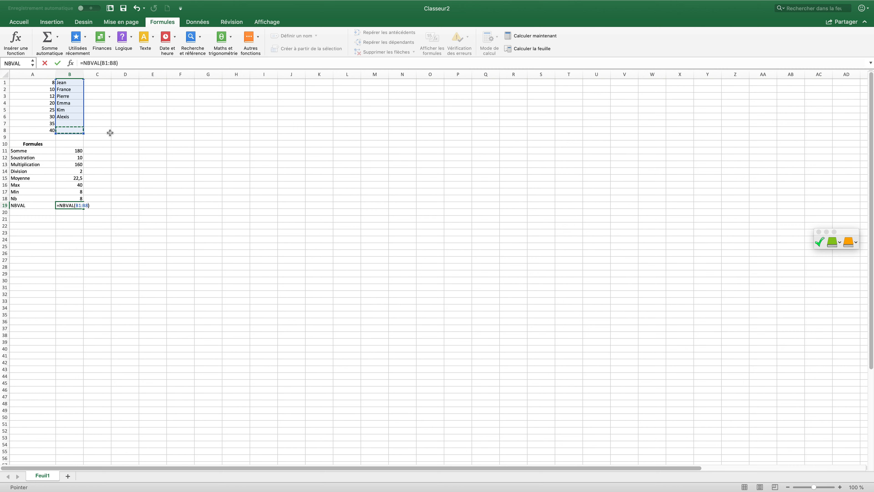
key("Return")
left_click(68, 207)
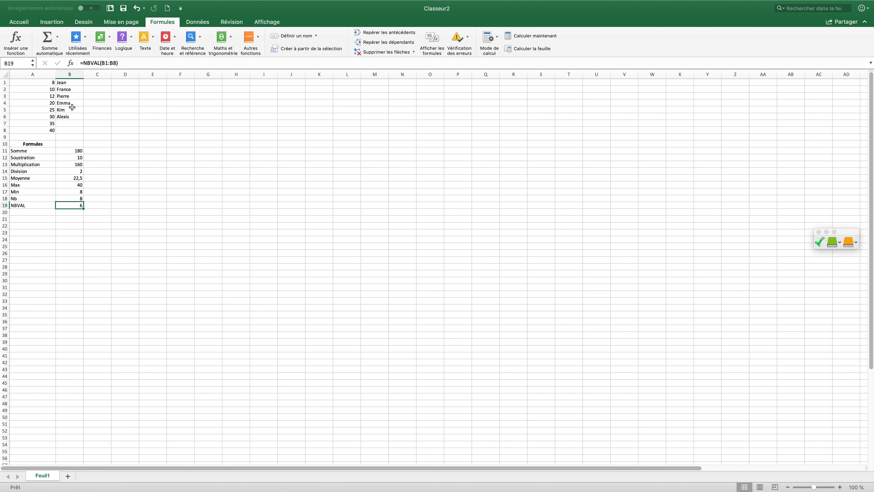
Add another first name in cell B7 and the number 4 in B8, checking the NBVAL formula in B19.
left_click(71, 123)
type("Marie")
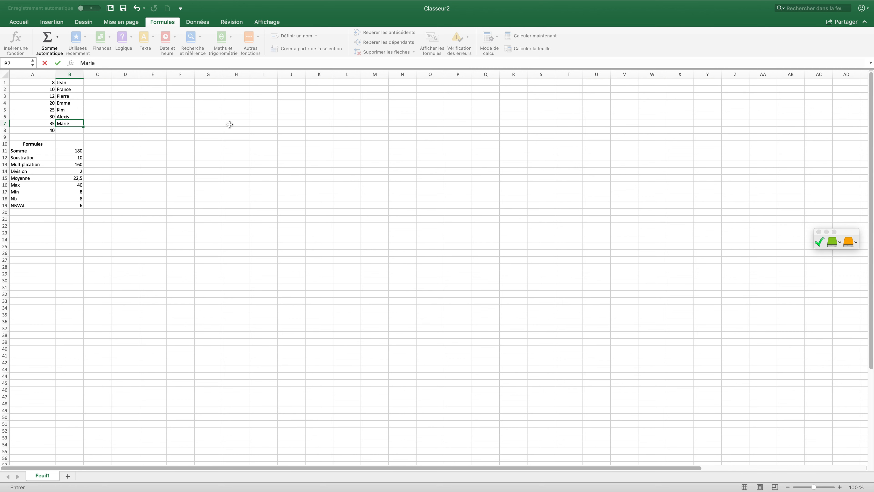
key("Return")
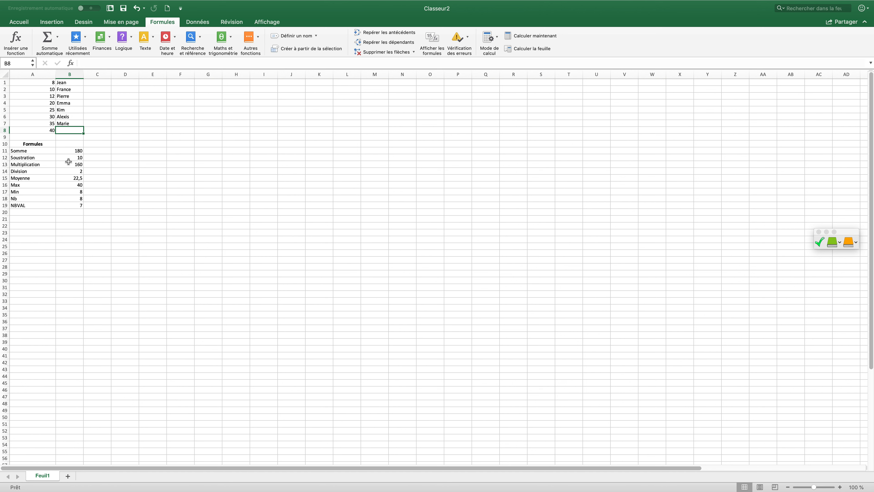
type("4")
key("Return")
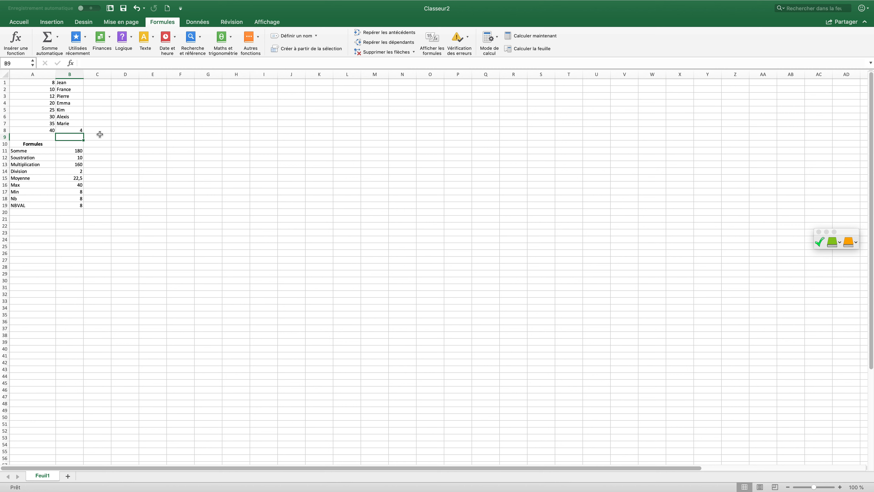
left_click(77, 130)
left_click(74, 205)
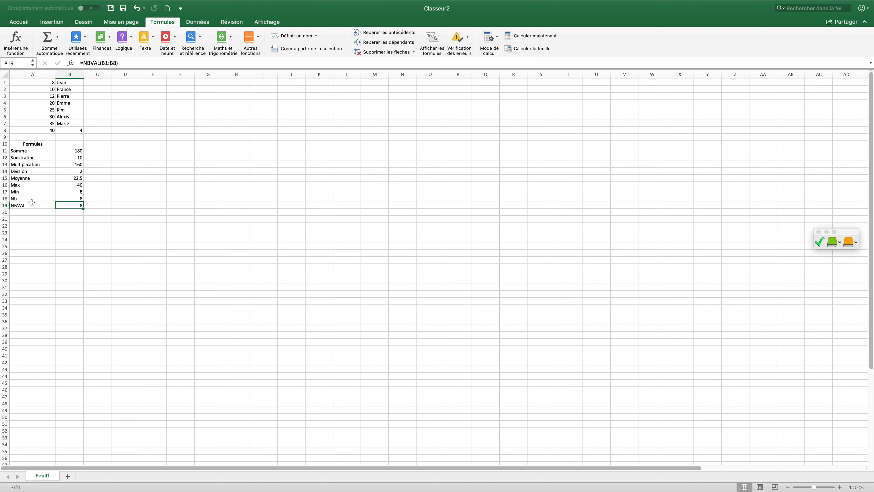
Replace the number in cell A8 with the first name used in B7 and check the NB formula in row 18.
left_click(66, 198)
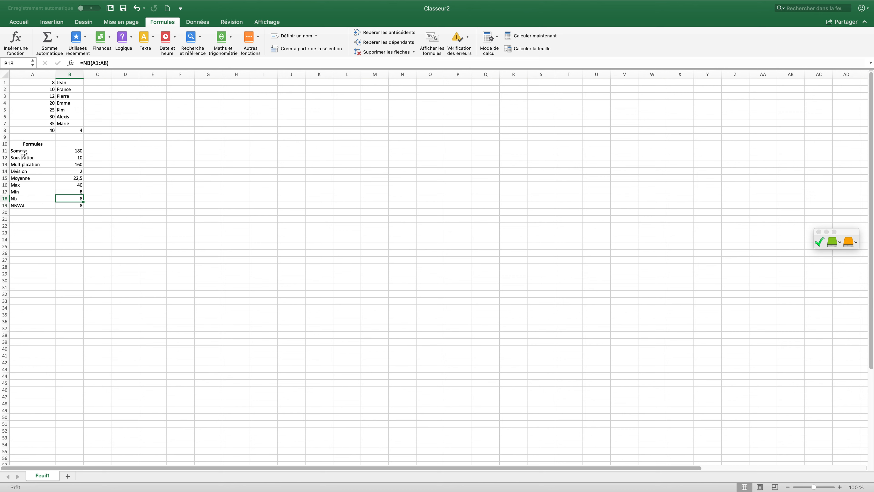
left_click(35, 131)
type("Marie")
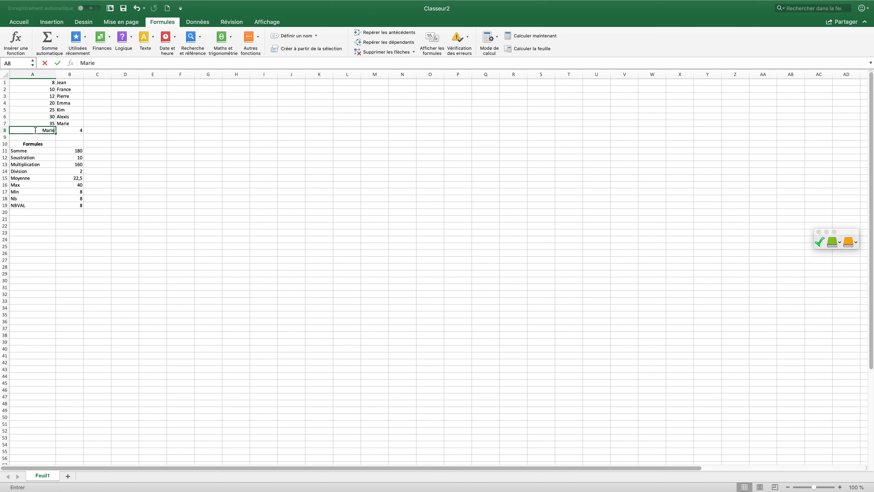
key("Return")
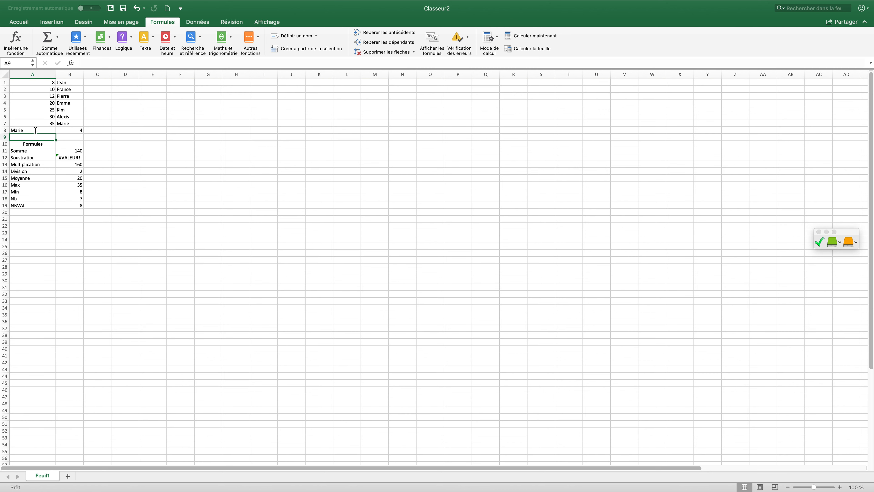
left_click(70, 199)
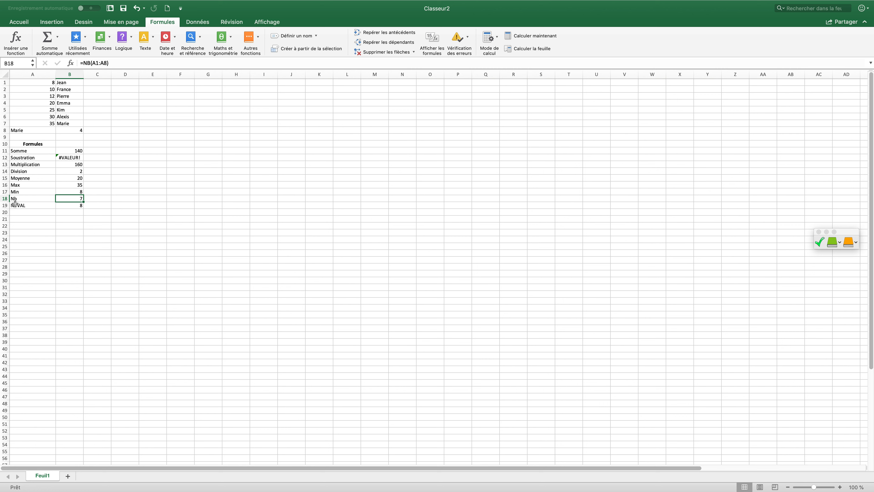
left_click(4, 199)
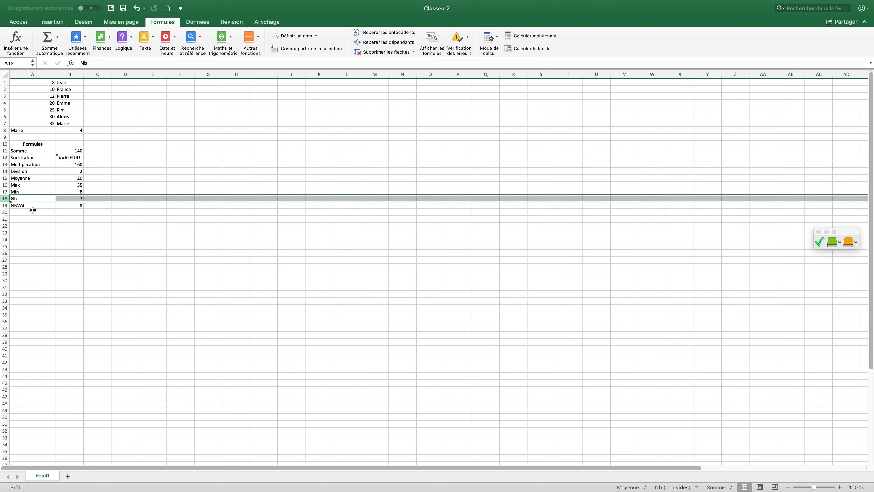